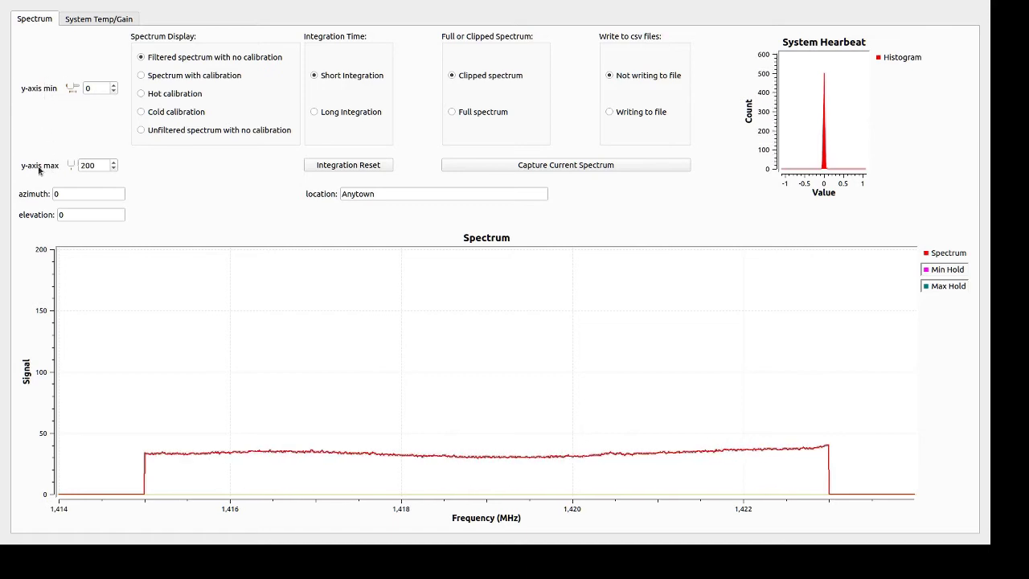
# - Step the spectrum's y-axis maximum down to 60 and its minimum up to 20
pyautogui.click(112, 168)
pyautogui.click(113, 168)
pyautogui.click(112, 168)
pyautogui.click(113, 168)
pyautogui.doubleClick(113, 168)
pyautogui.doubleClick(113, 168)
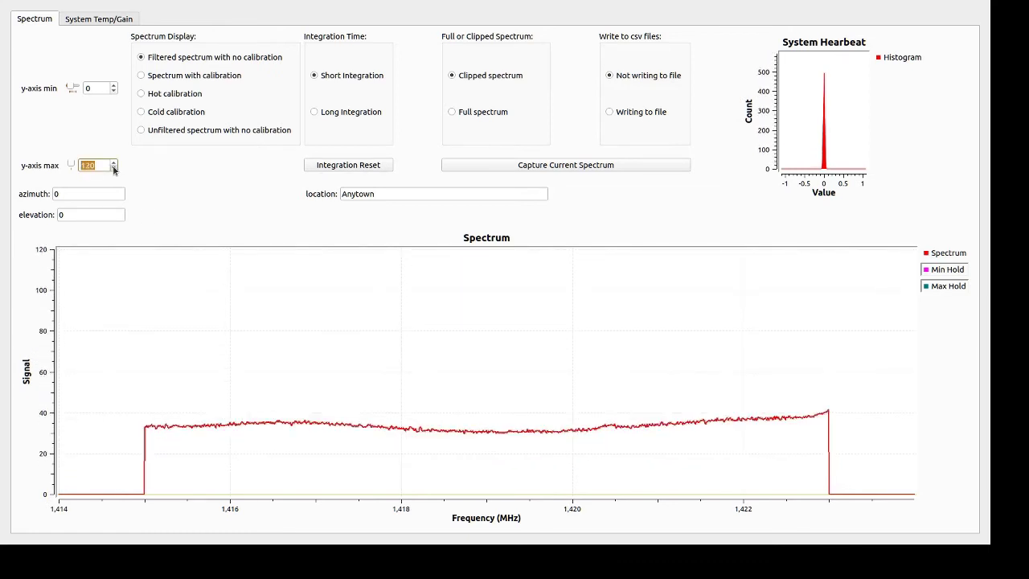
pyautogui.doubleClick(113, 168)
pyautogui.doubleClick(113, 168)
pyautogui.click(114, 168)
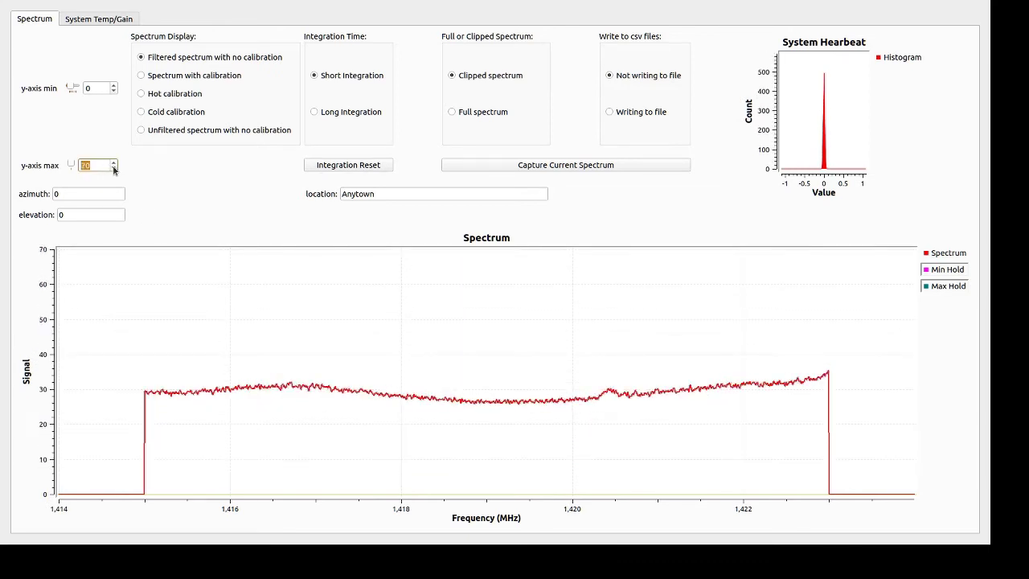
pyautogui.click(113, 168)
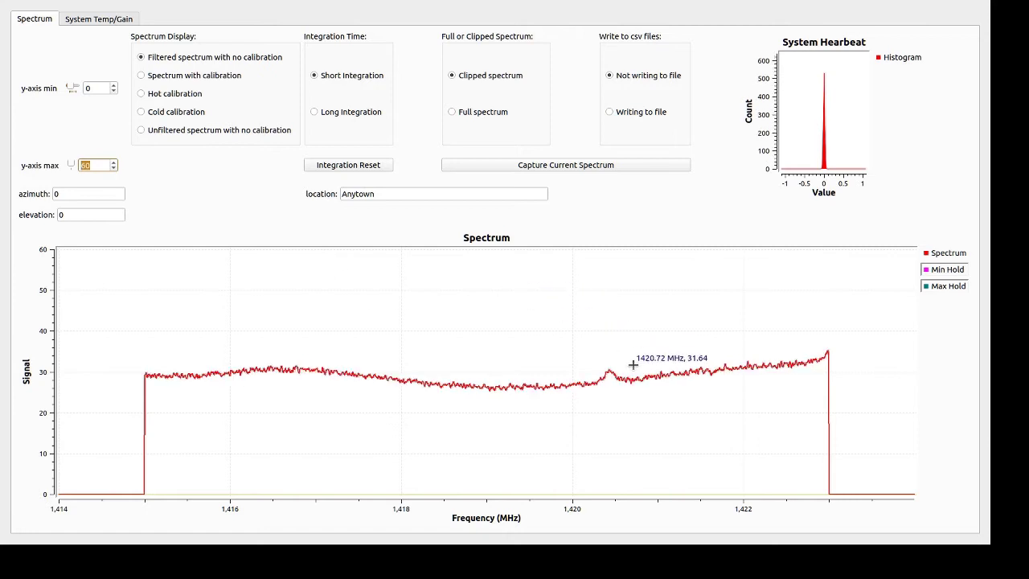
pyautogui.click(114, 87)
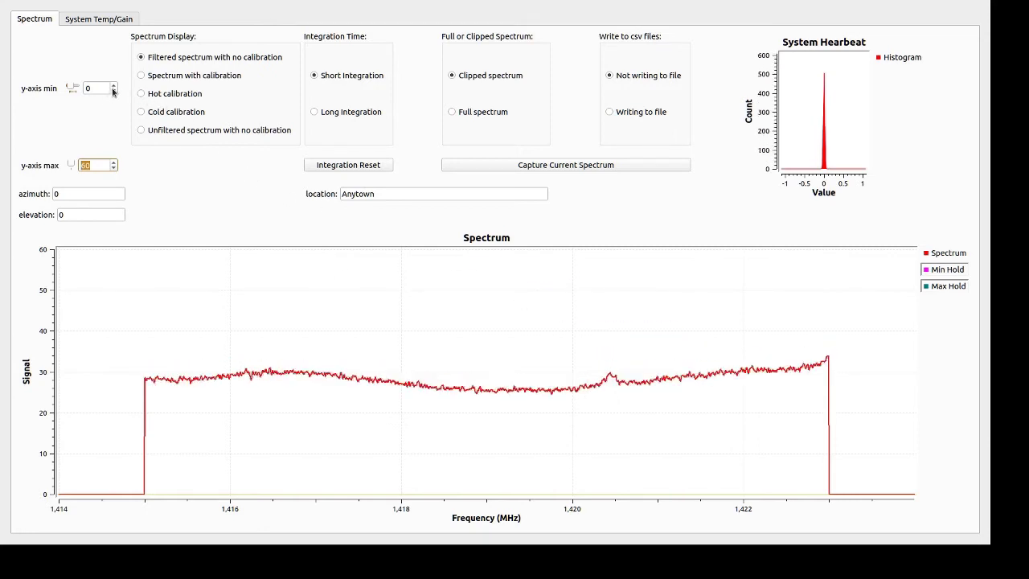
pyautogui.click(114, 87)
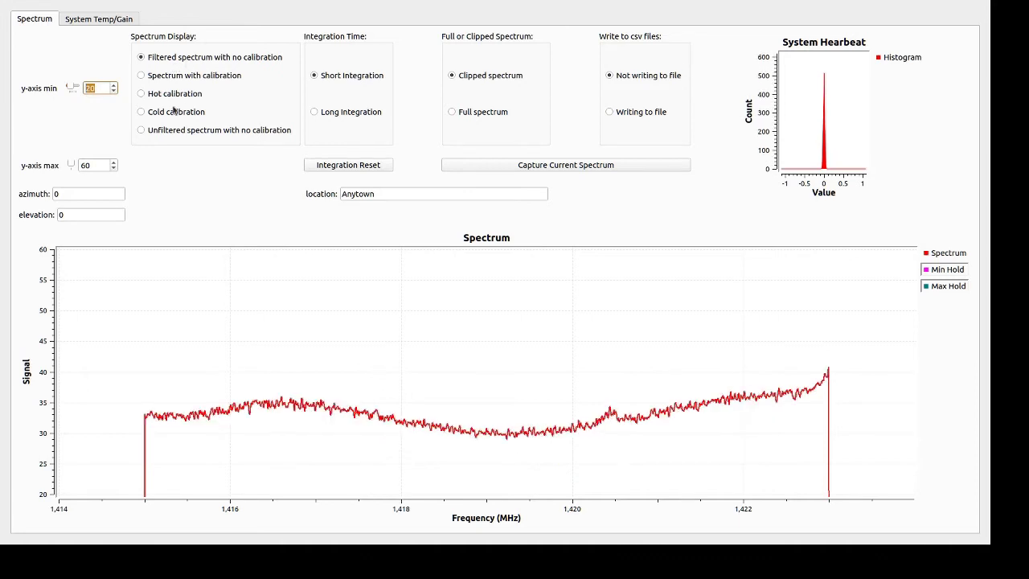
# - Show the unfiltered, uncalibrated spectrum and lower the y-axis minimum to 0
pyautogui.click(141, 131)
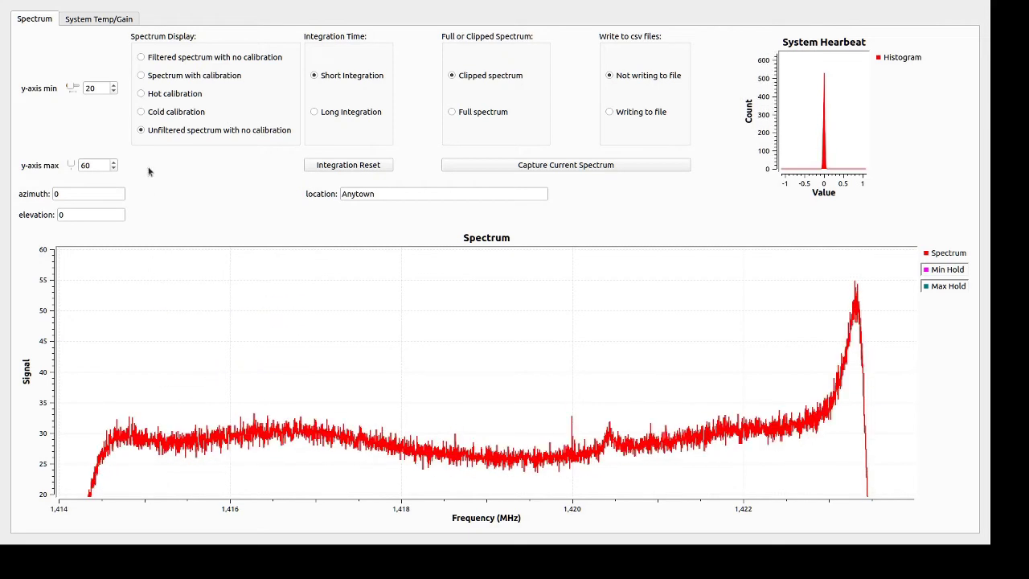
pyautogui.click(114, 93)
pyautogui.click(113, 92)
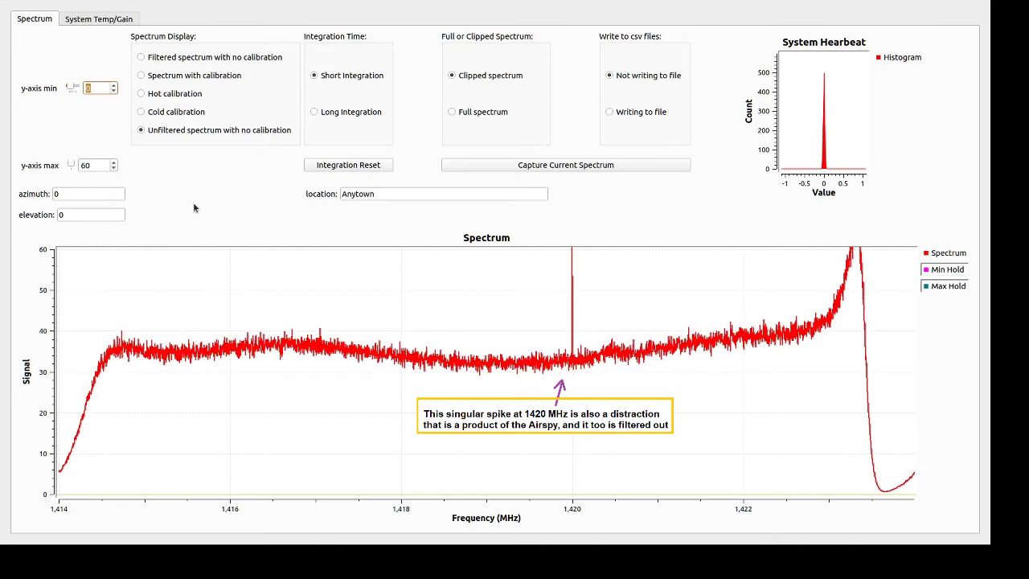
# - Return to the filtered uncalibrated spectrum, preview Full spectrum, then reselect Clipped spectrum
pyautogui.click(141, 57)
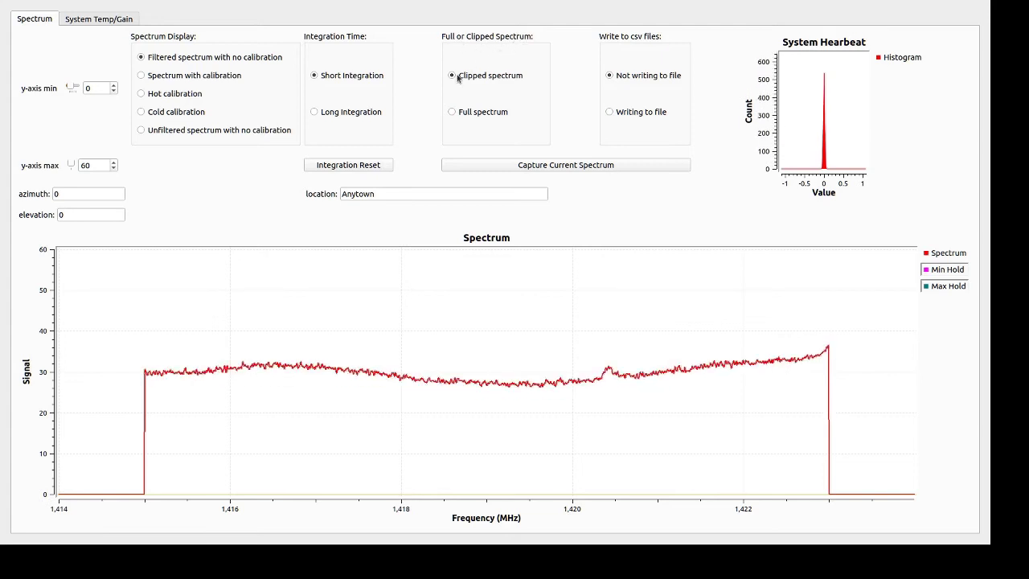
pyautogui.click(451, 113)
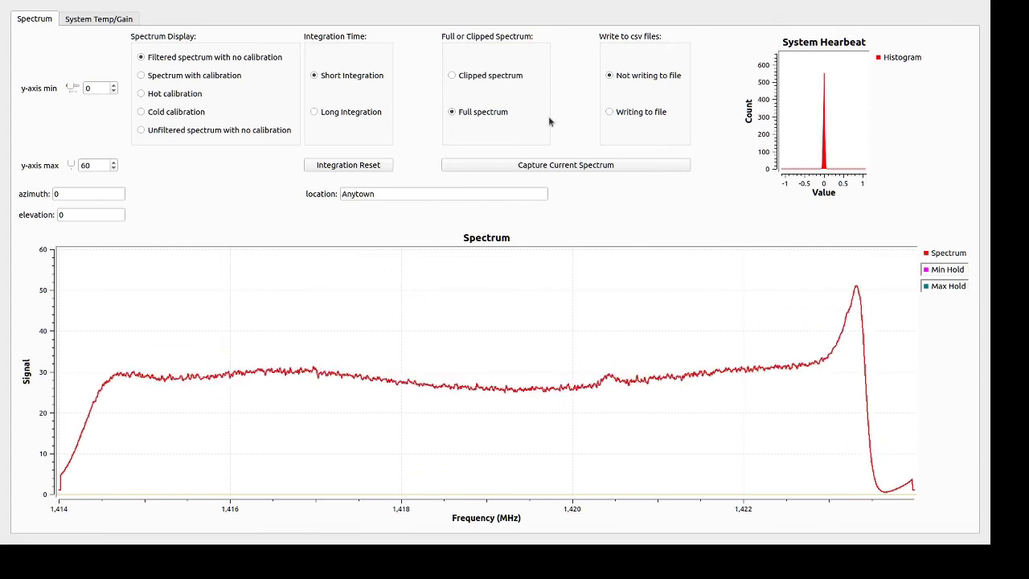
pyautogui.click(452, 75)
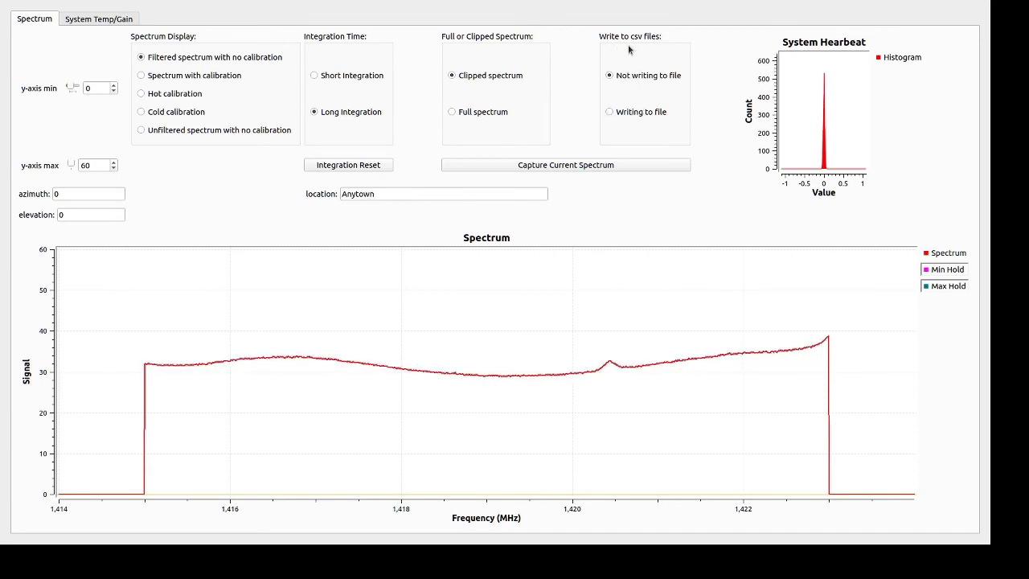
# - Turn on 'Writing to file' for CSV output and capture the current spectrum
pyautogui.click(609, 113)
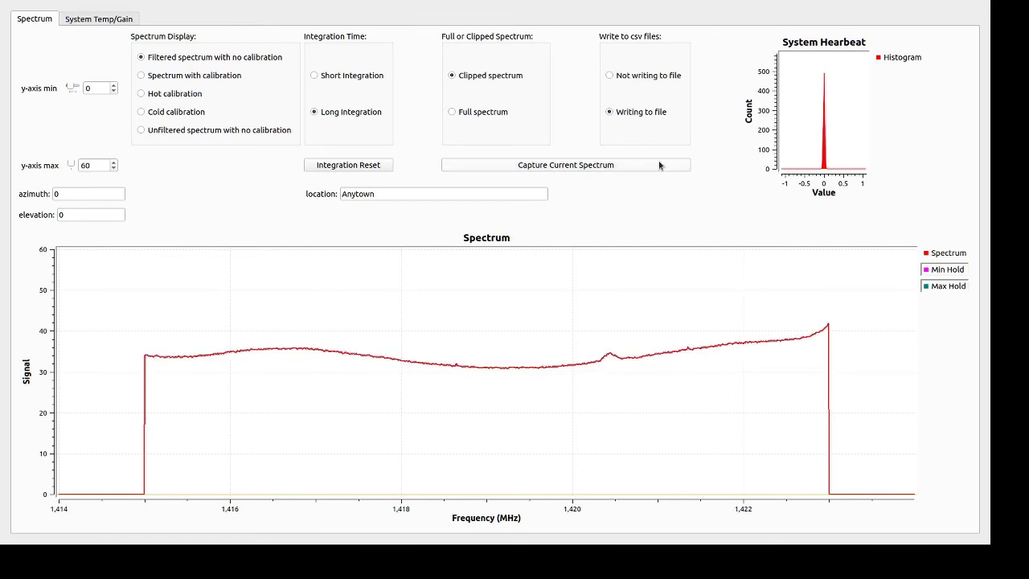
pyautogui.click(571, 166)
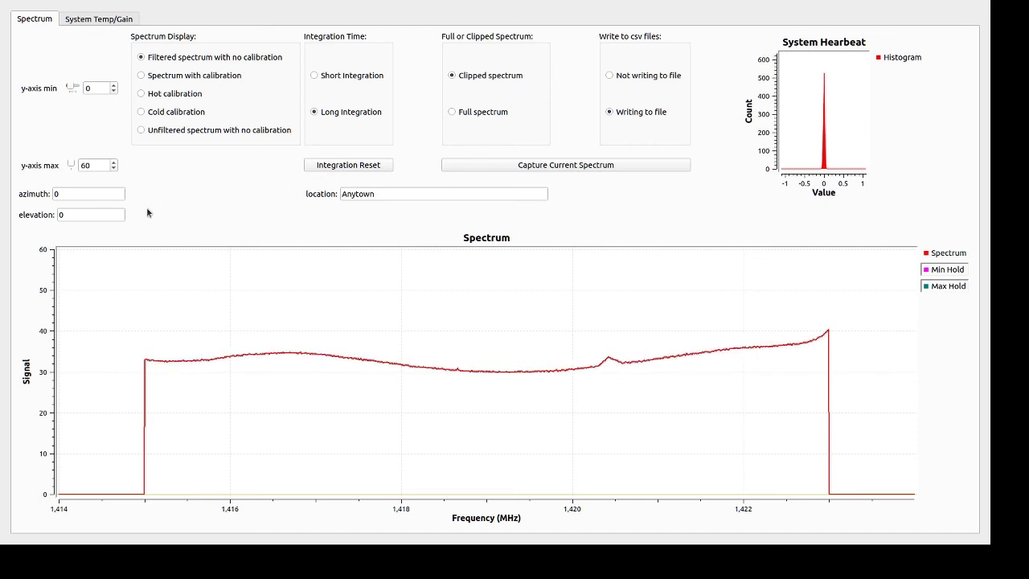
# - Replace the azimuth 0 with 210 and select the elevation's 0 for replacement with 80
pyautogui.click(66, 194)
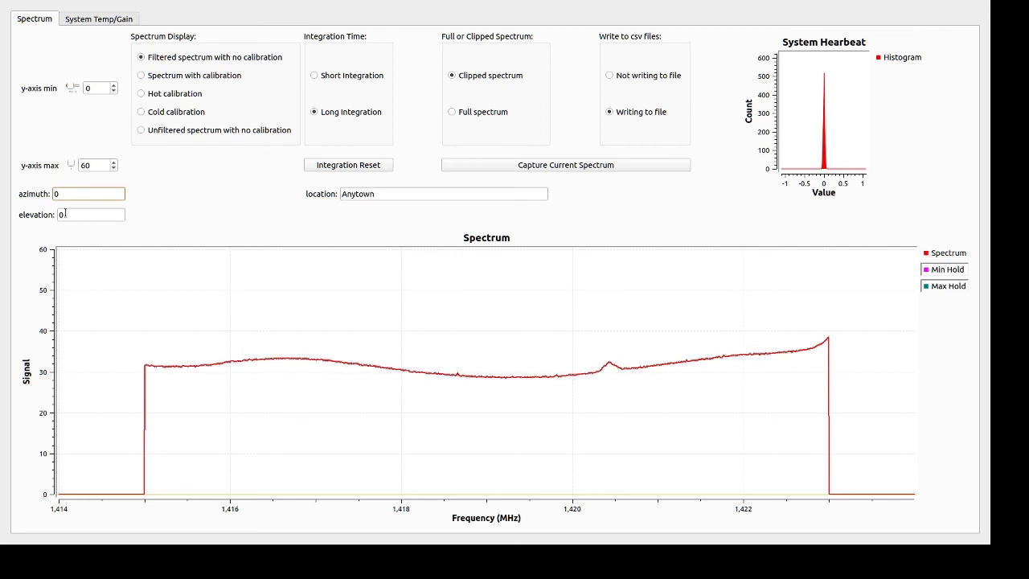
pyautogui.click(72, 215)
pyautogui.click(392, 193)
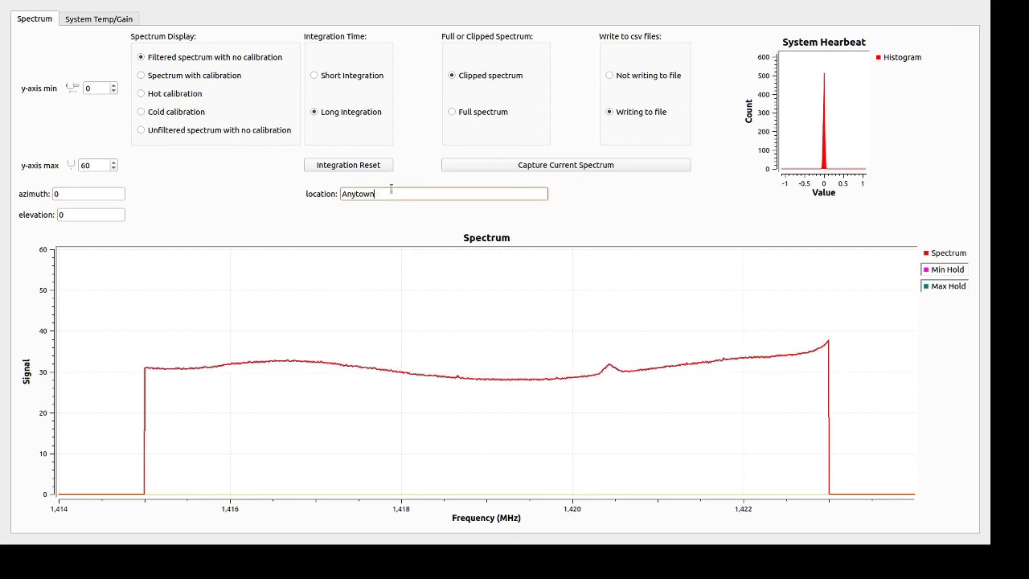
pyautogui.click(67, 194)
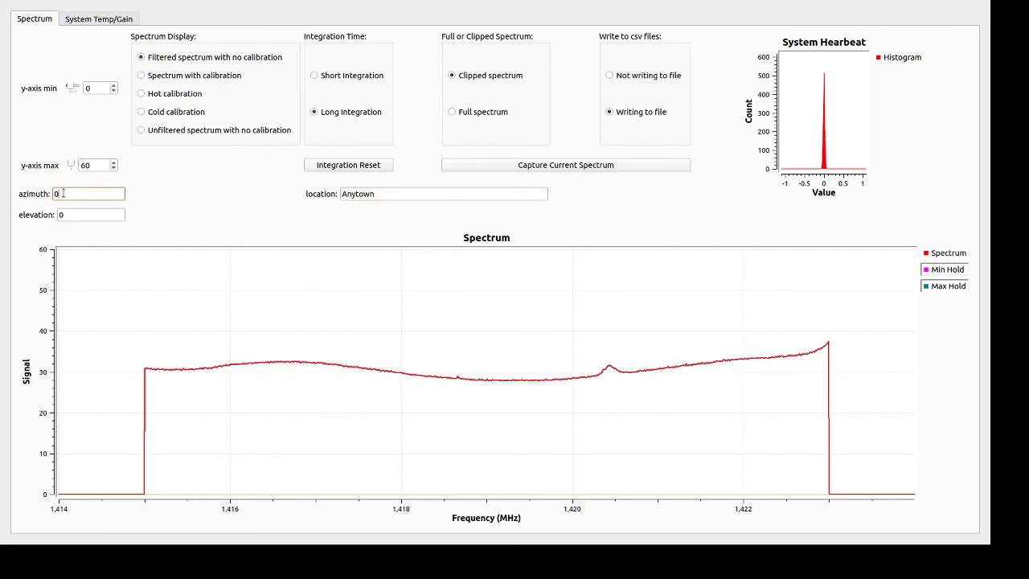
pyautogui.moveTo(67, 194); pyautogui.dragTo(49, 196)
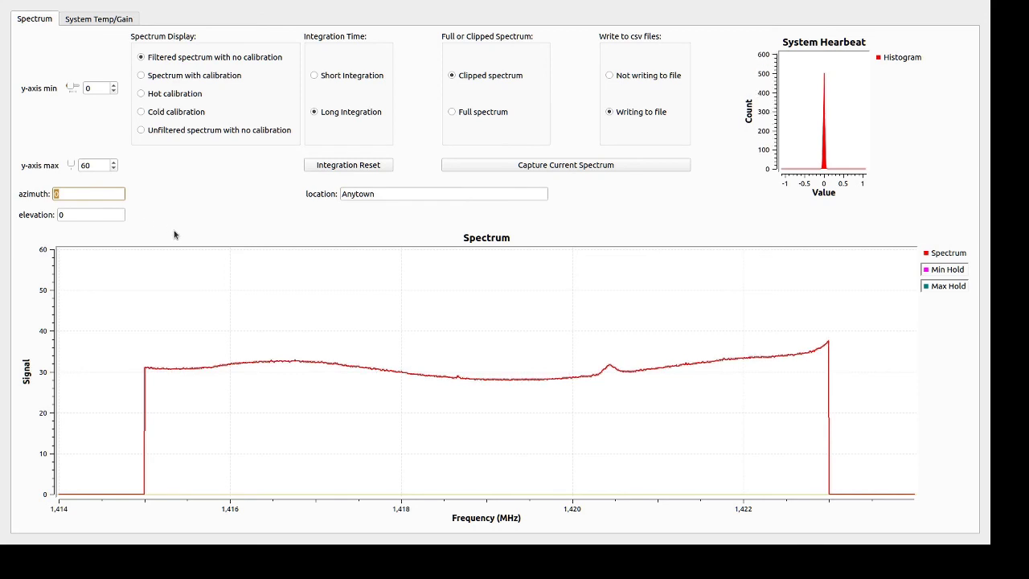
pyautogui.write('210')
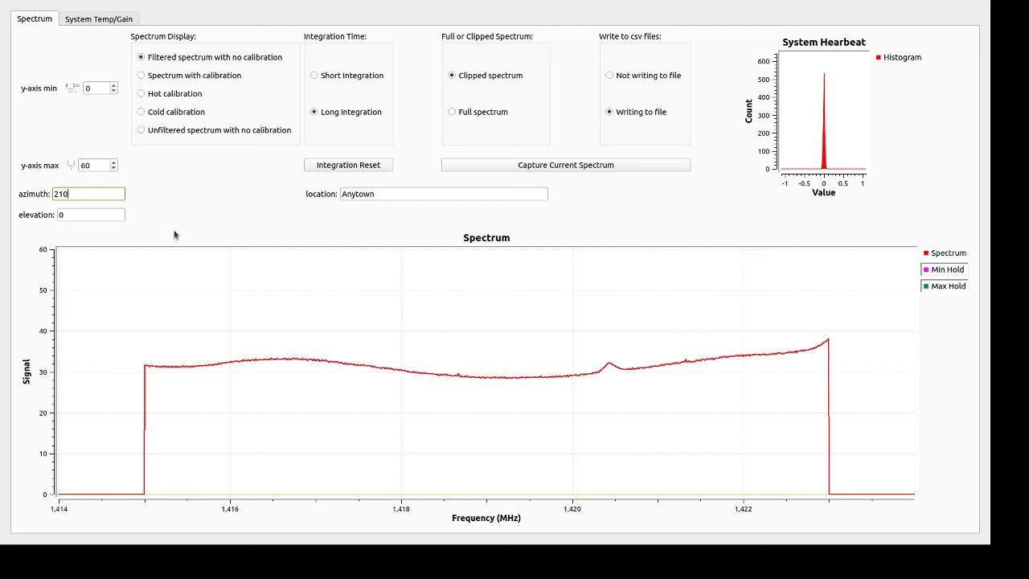
pyautogui.moveTo(84, 215); pyautogui.dragTo(58, 215)
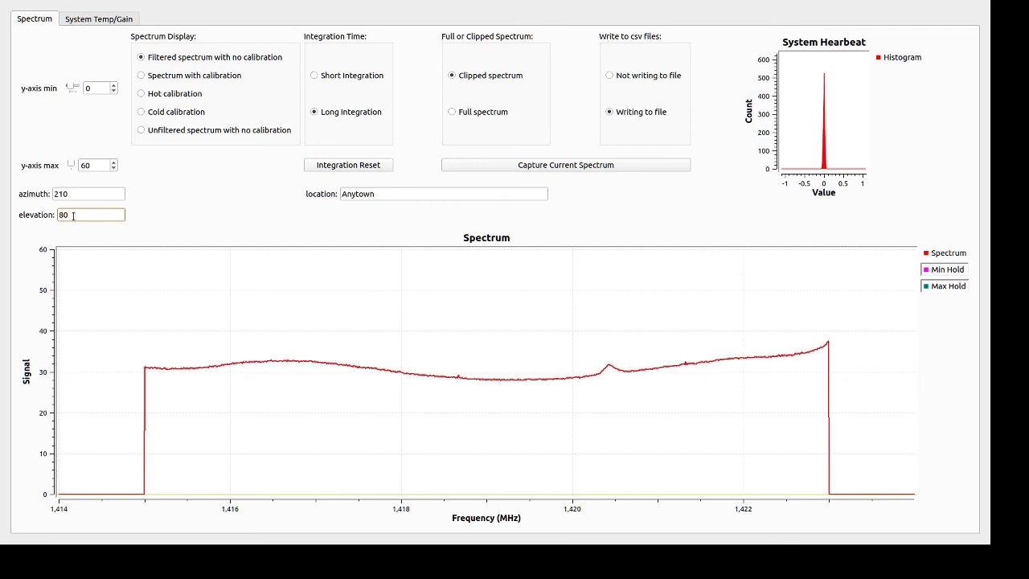
# - Replace the location name Anytown with Morgantown
pyautogui.click(377, 194)
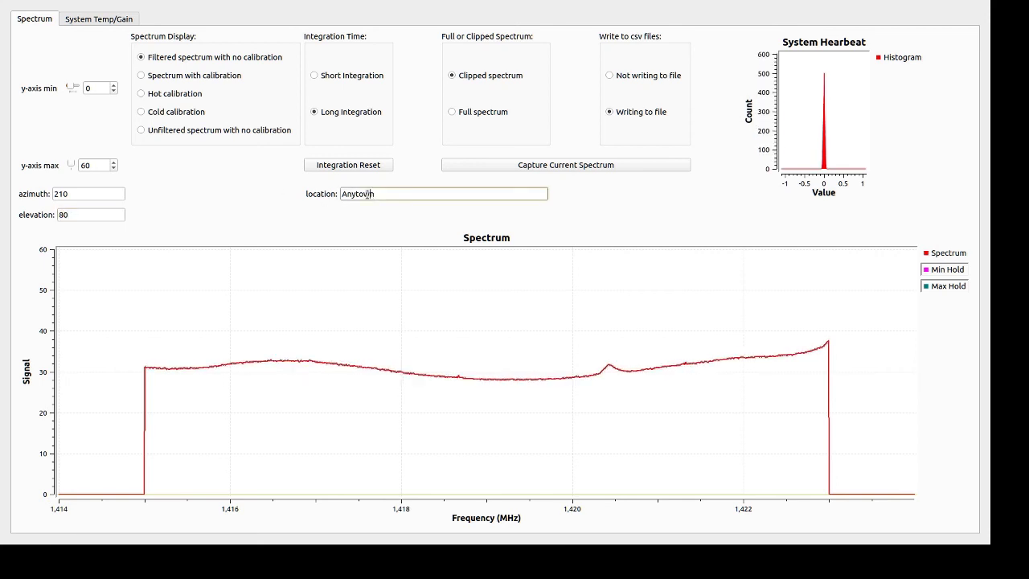
pyautogui.doubleClick(370, 194)
pyautogui.write('Morga')
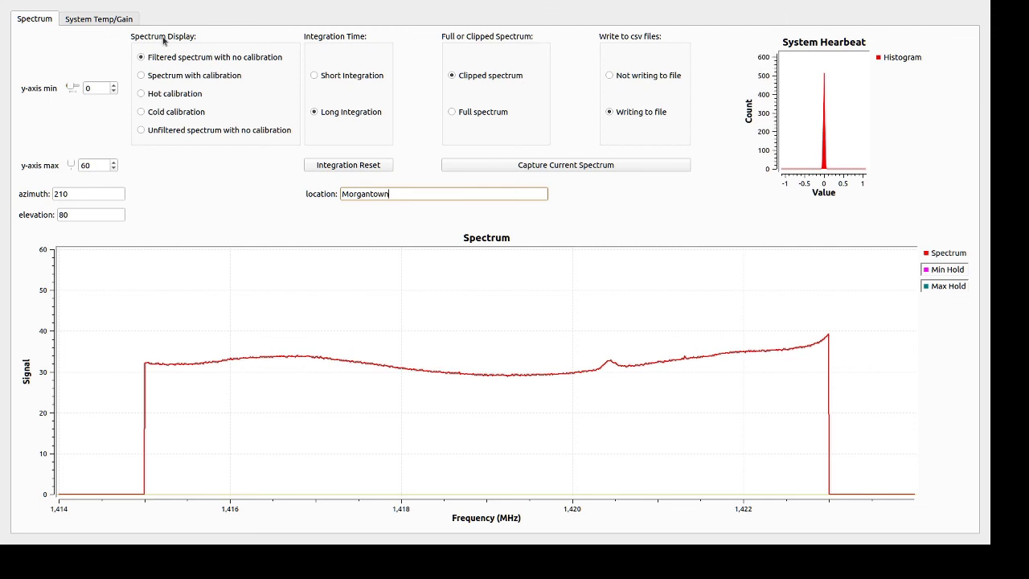
pyautogui.click(106, 23)
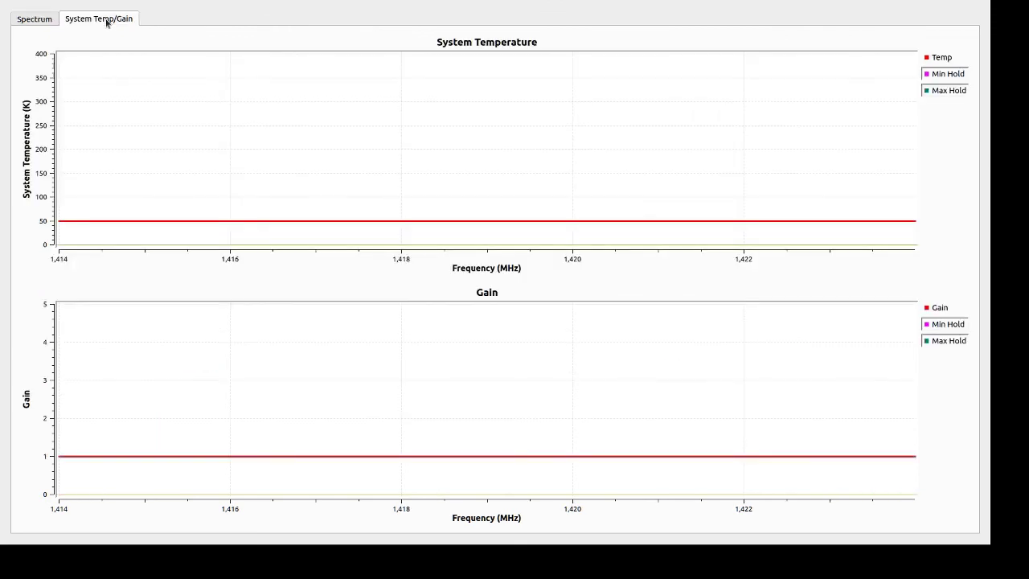
pyautogui.click(37, 25)
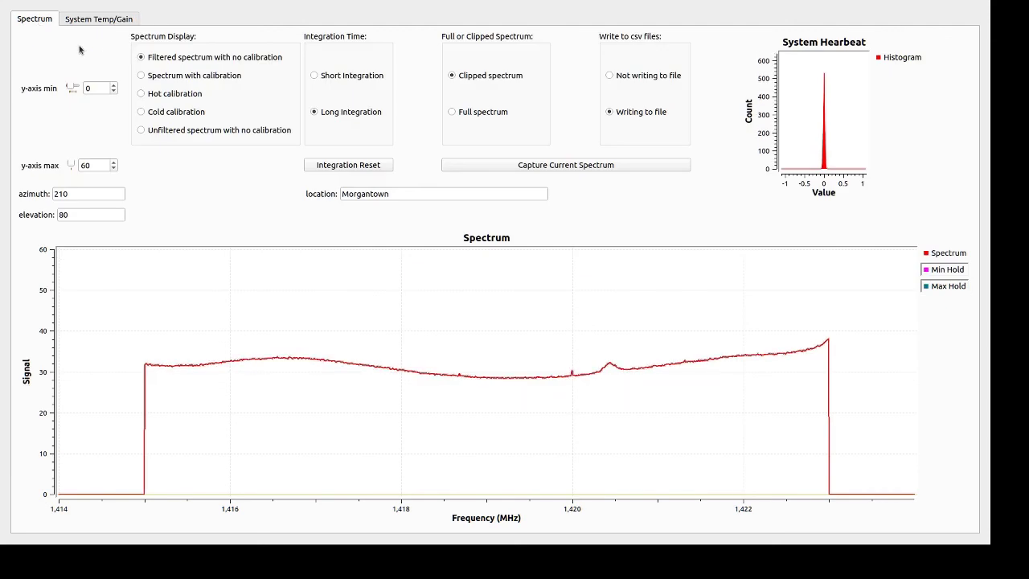